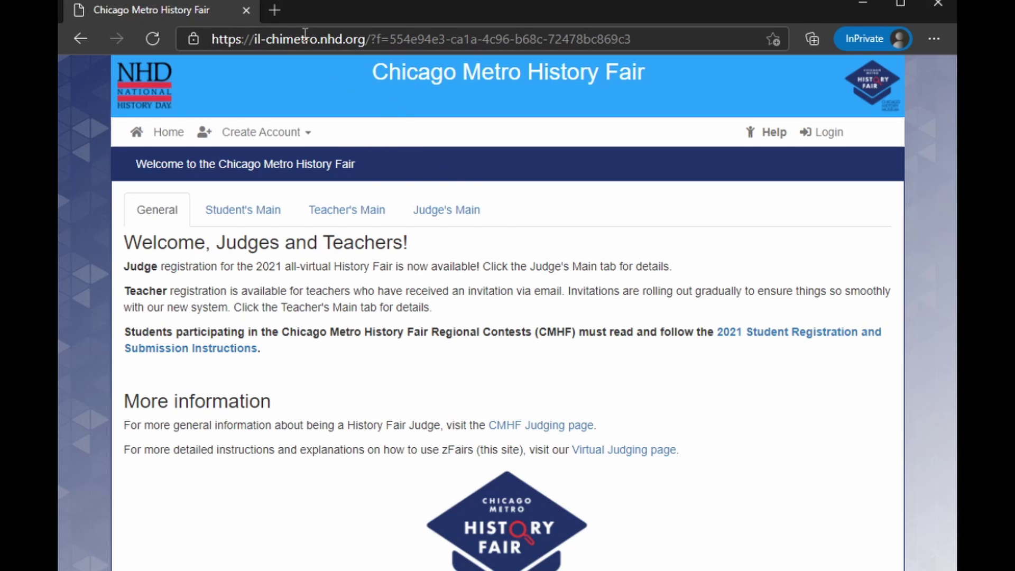
# Log in to zFairs with the student username and password.
pyautogui.click(828, 132)
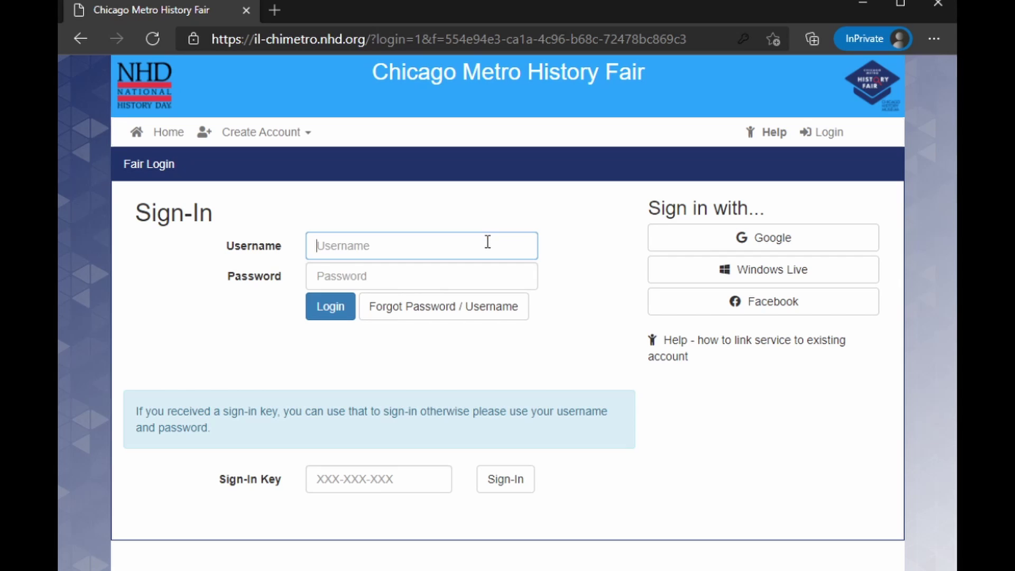
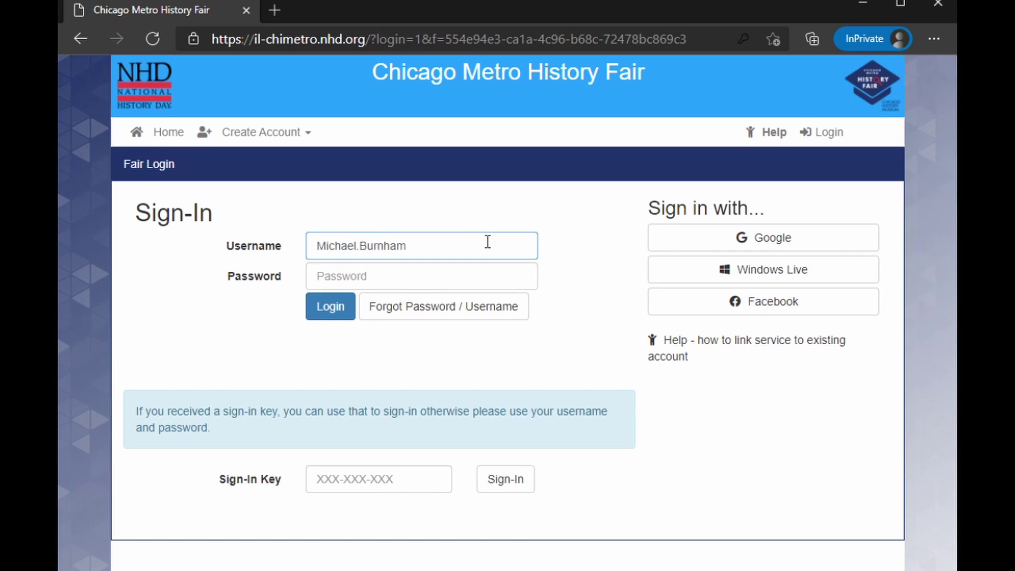
pyautogui.press('Tab')
pyautogui.write('•••••••')
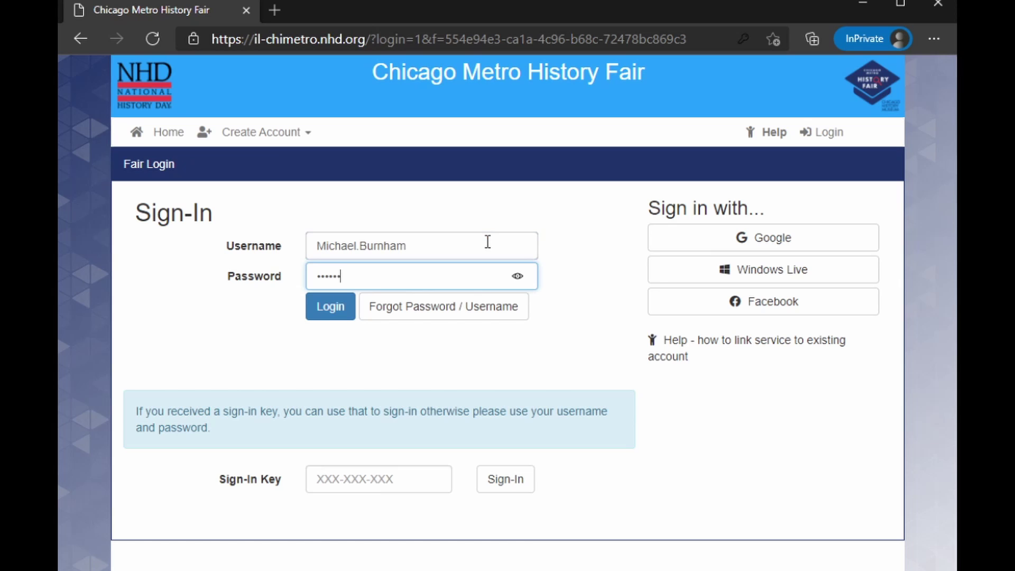
pyautogui.click(329, 306)
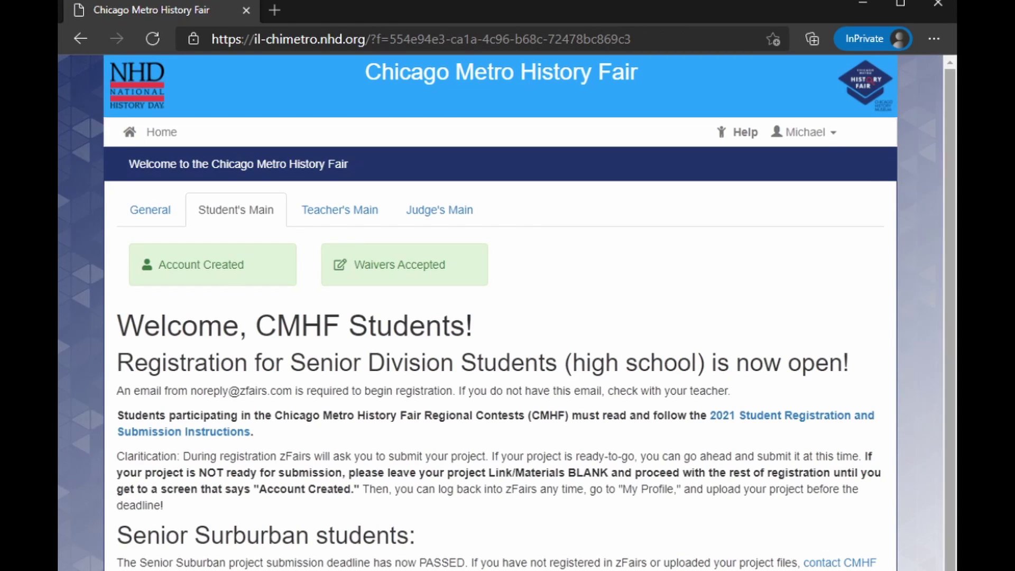
# Go to My Profile and open the Entry File Upload dialog for Entry's Paper.
pyautogui.click(804, 131)
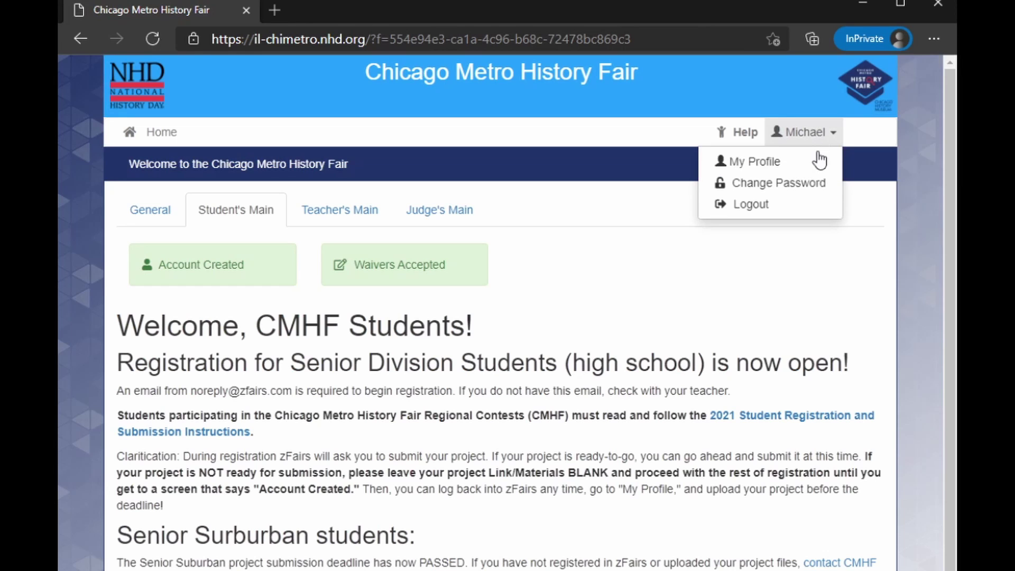
pyautogui.click(761, 158)
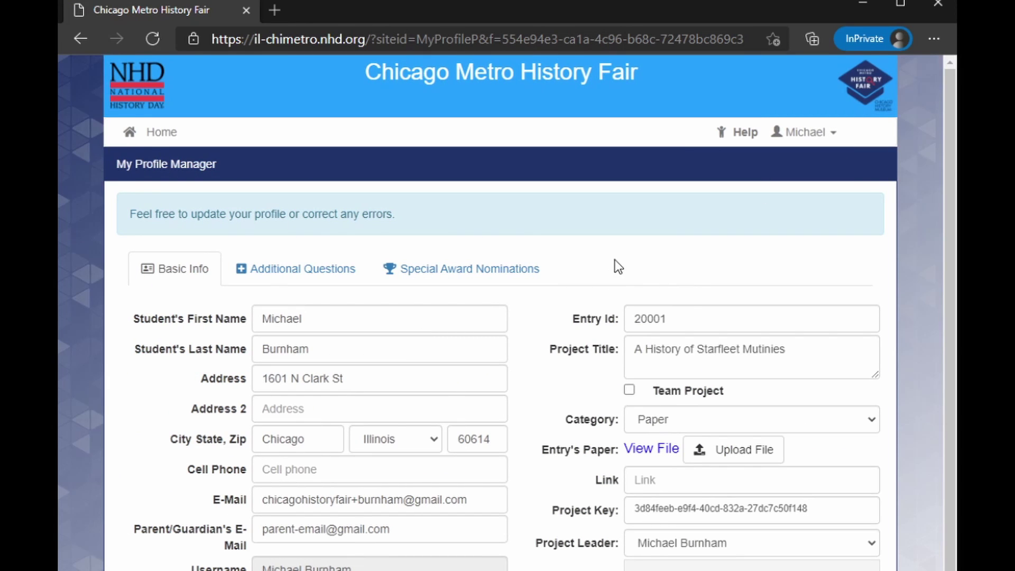
pyautogui.scroll(-2, 614, 260)
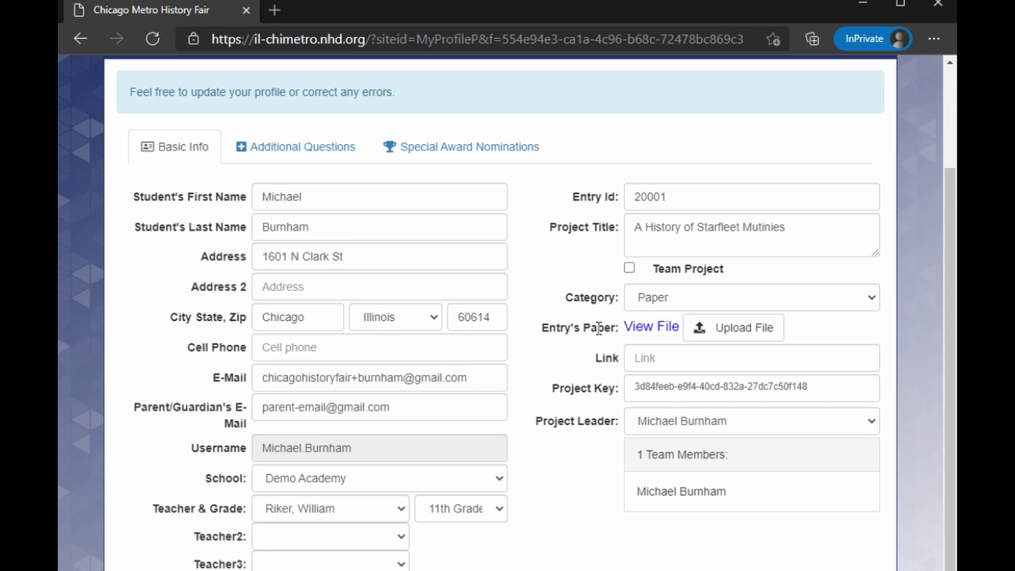
pyautogui.moveTo(541, 327); pyautogui.dragTo(599, 332)
pyautogui.click(631, 357)
pyautogui.click(718, 334)
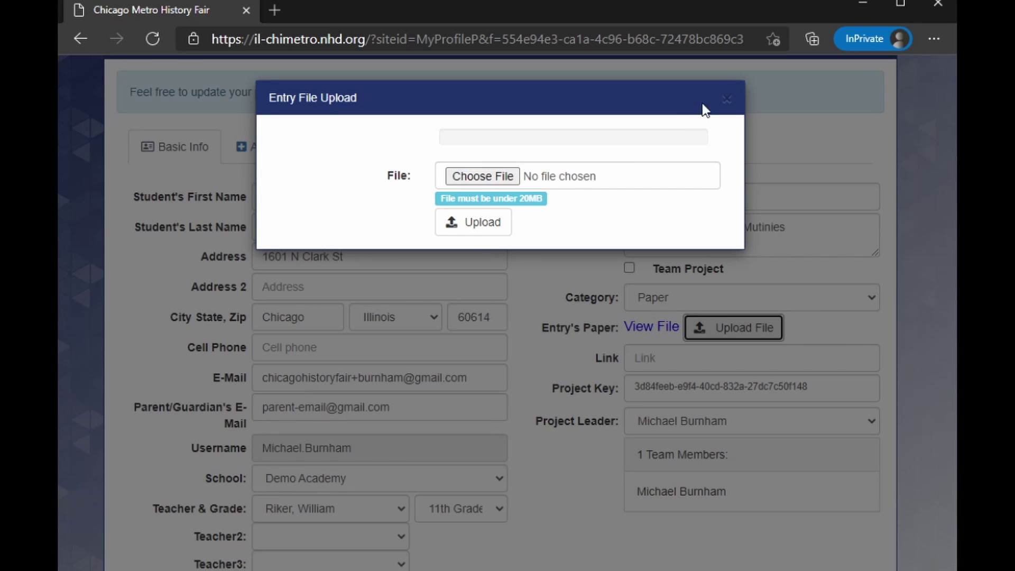
# Dismiss the Entry File Upload dialog without choosing a file.
pyautogui.click(727, 101)
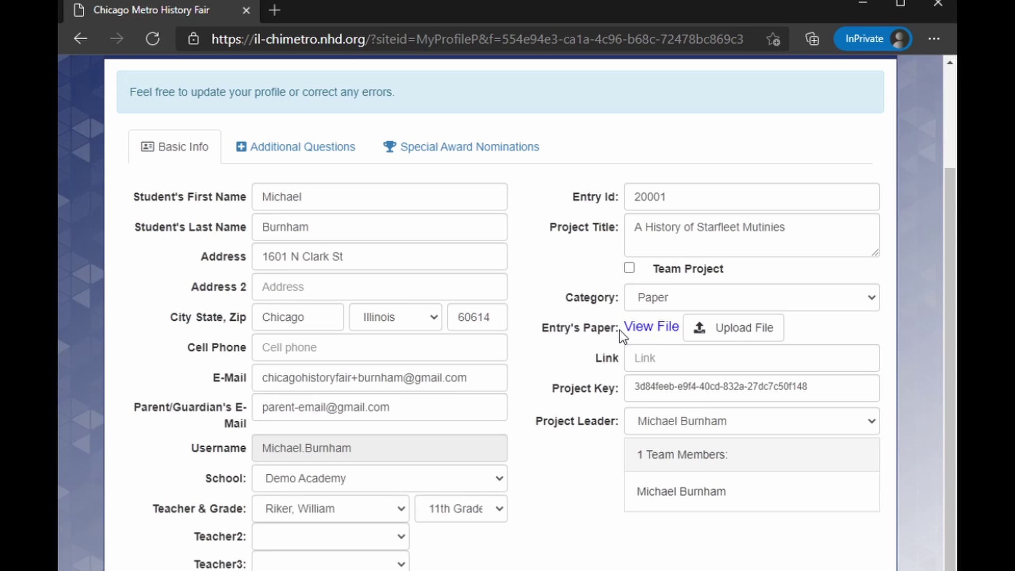
# View the entry's uploaded paper PDF in a new tab.
pyautogui.click(652, 329)
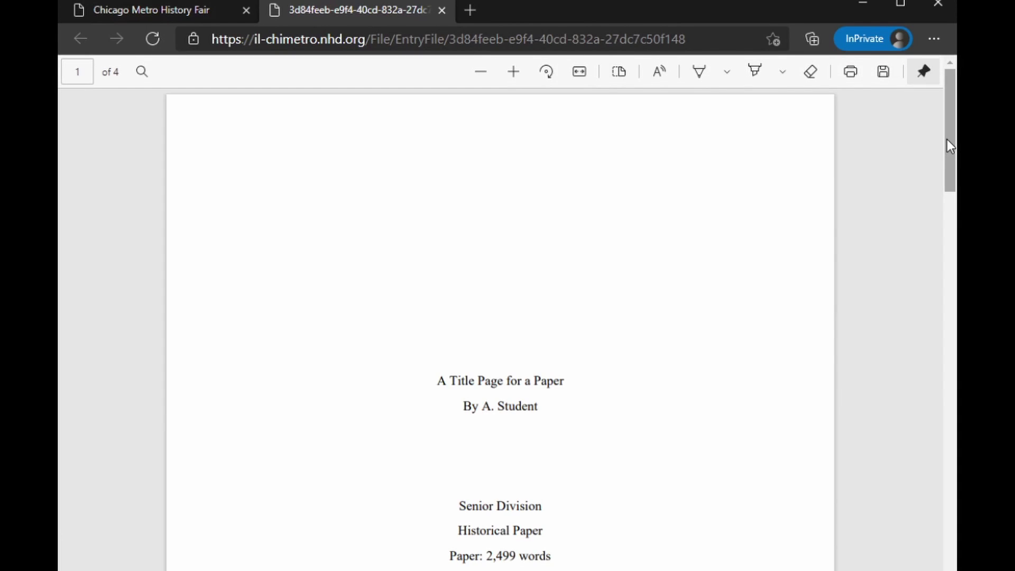
pyautogui.moveTo(949, 134)
pyautogui.mouseDown()
pyautogui.moveTo(908, 462)
pyautogui.moveTo(912, 547)
pyautogui.moveTo(949, 564)
pyautogui.moveTo(943, 491)
pyautogui.moveTo(935, 507)
pyautogui.moveTo(938, 104)
pyautogui.mouseUp()
# Close the PDF, reopen and dismiss the upload dialog, and save the profile.
pyautogui.click(443, 10)
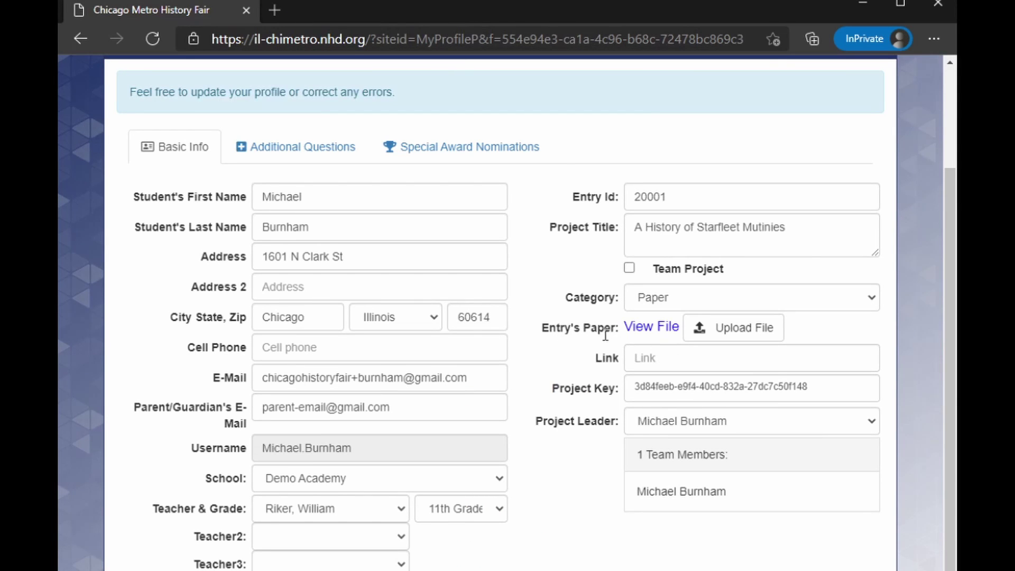
pyautogui.click(718, 327)
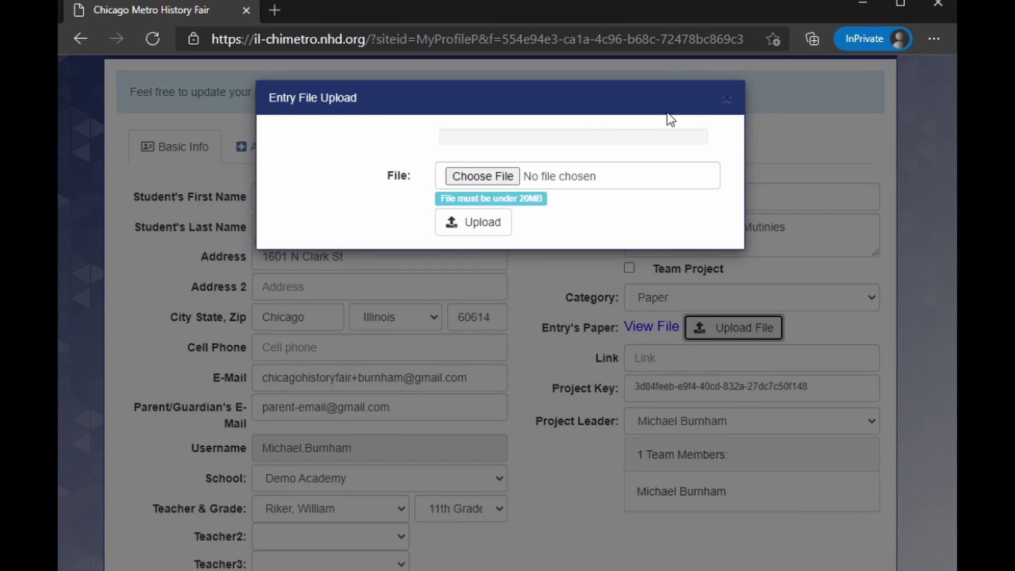
pyautogui.click(723, 102)
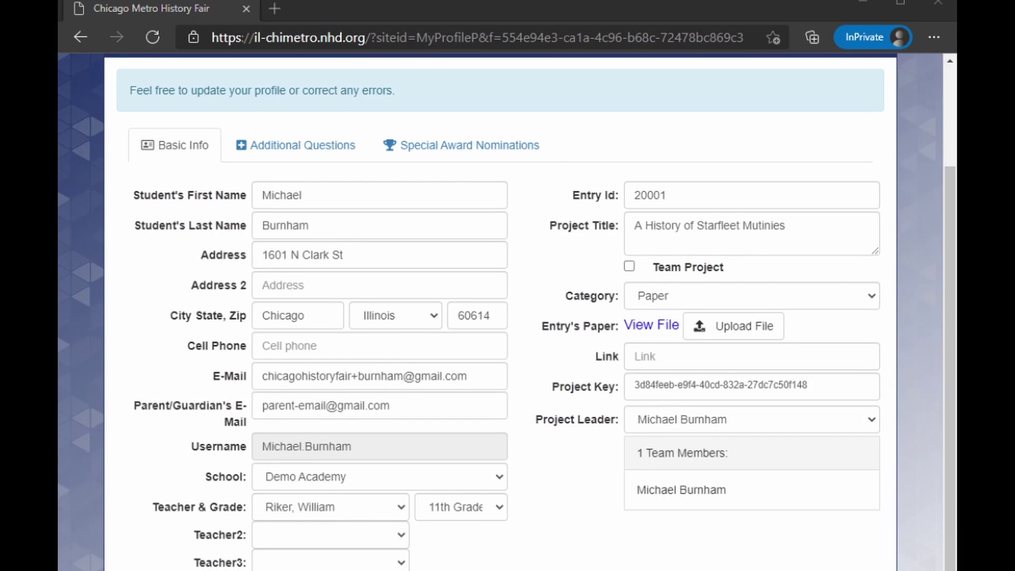
pyautogui.scroll(-1, 508, 286)
pyautogui.scroll(-2, 508, 317)
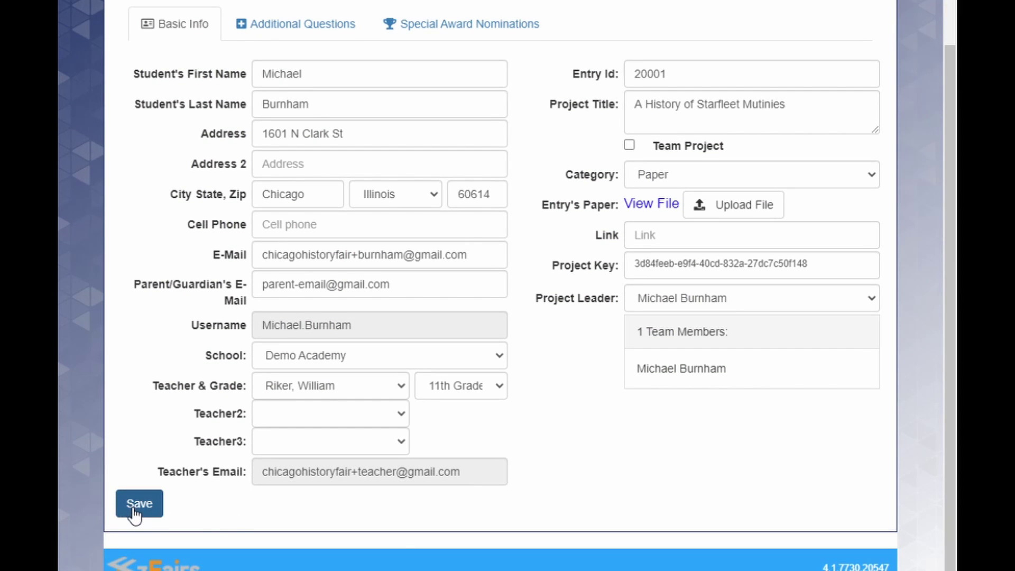
pyautogui.click(139, 504)
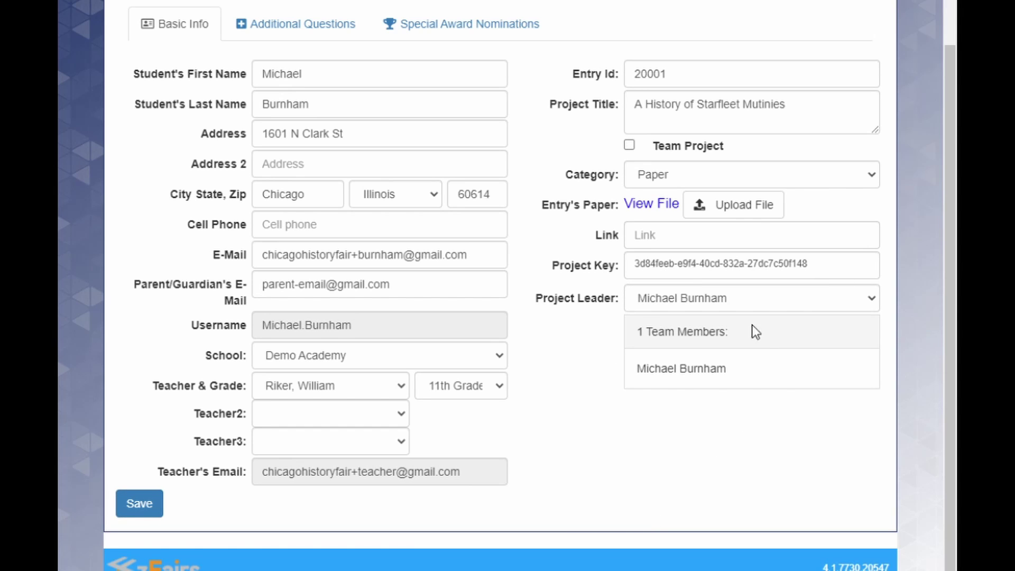
pyautogui.scroll(3, 796, 450)
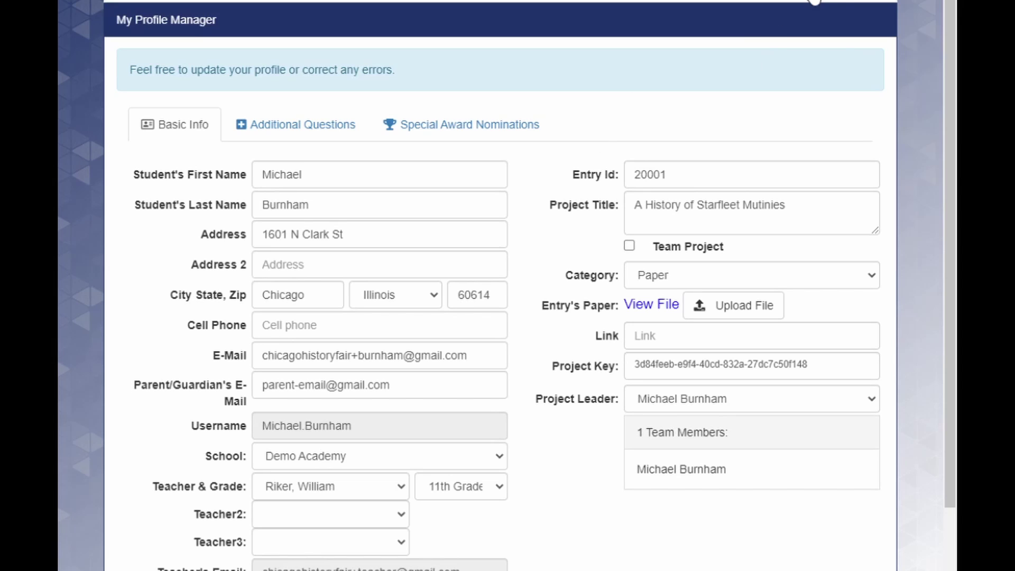
pyautogui.click(813, 2)
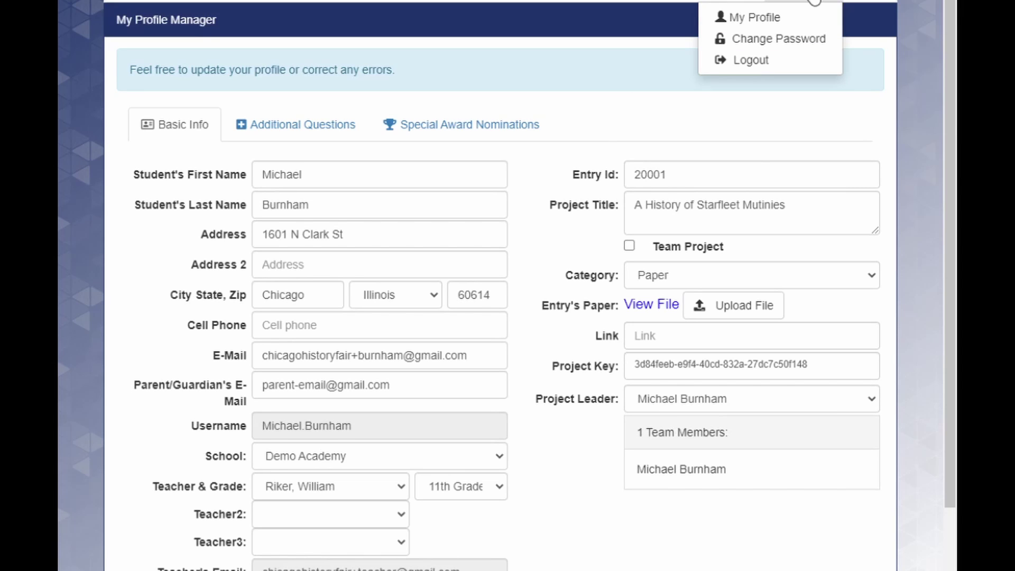
pyautogui.click(754, 17)
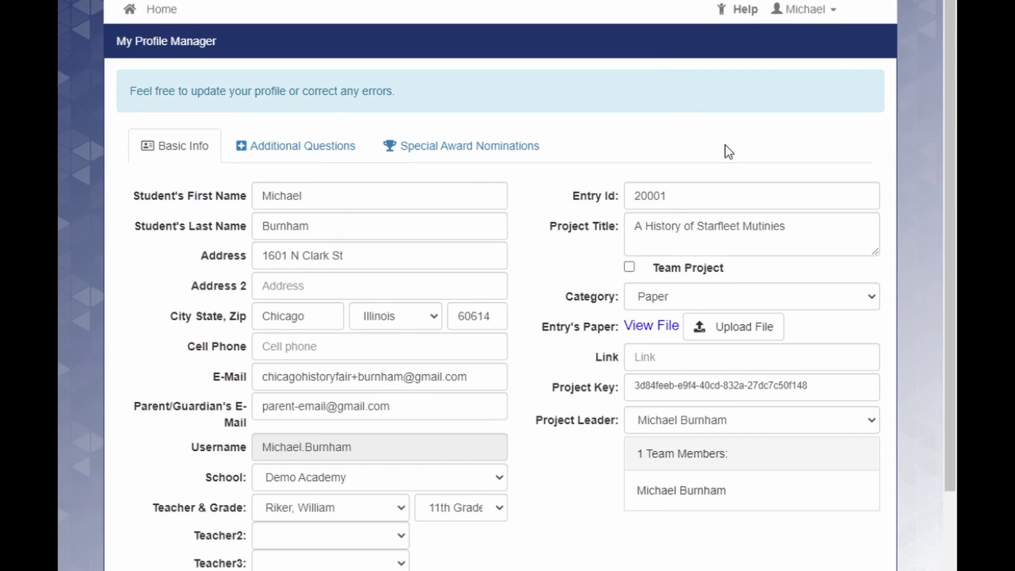
pyautogui.scroll(-3, 724, 145)
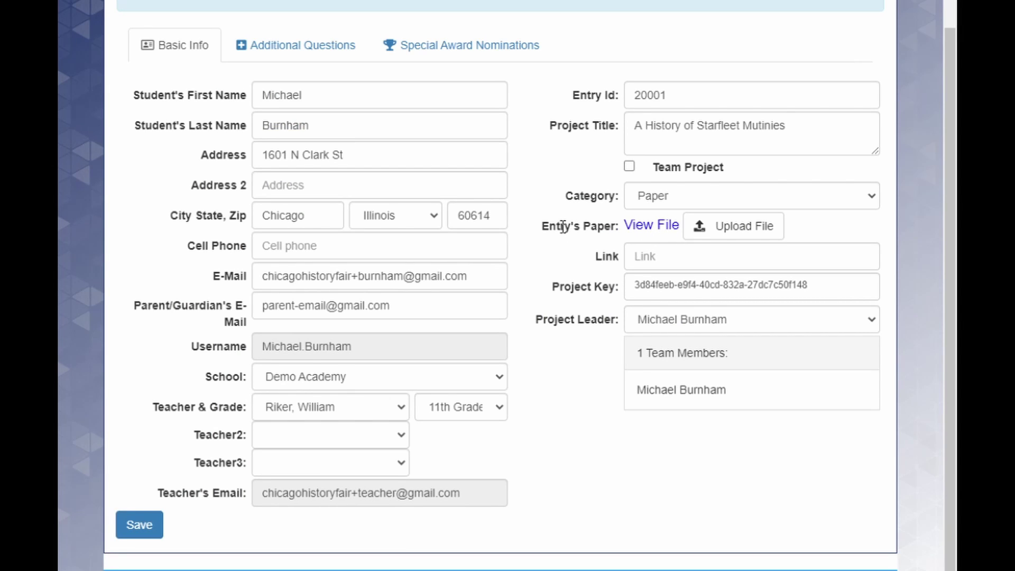
pyautogui.moveTo(571, 225); pyautogui.dragTo(593, 224)
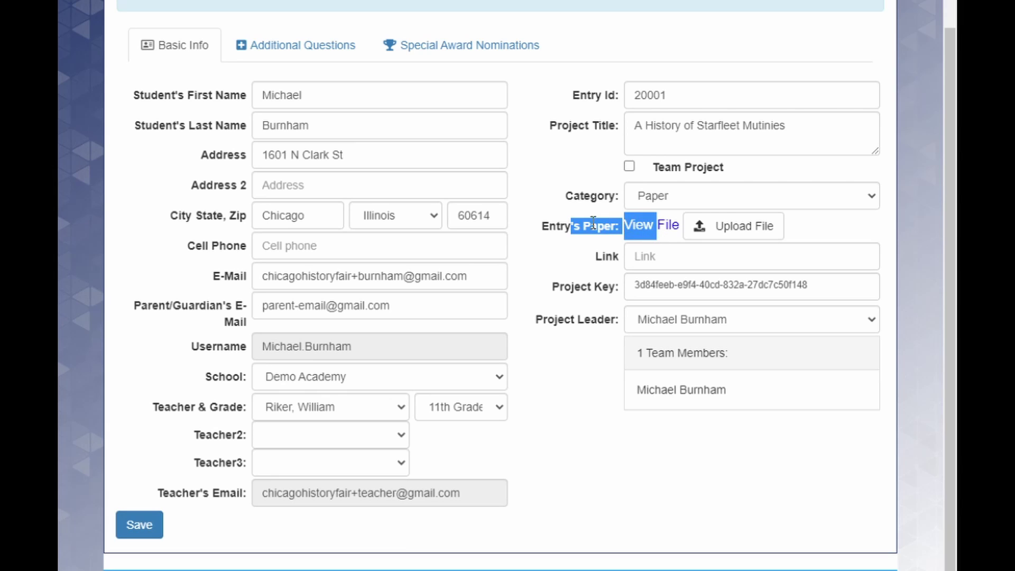
pyautogui.click(630, 254)
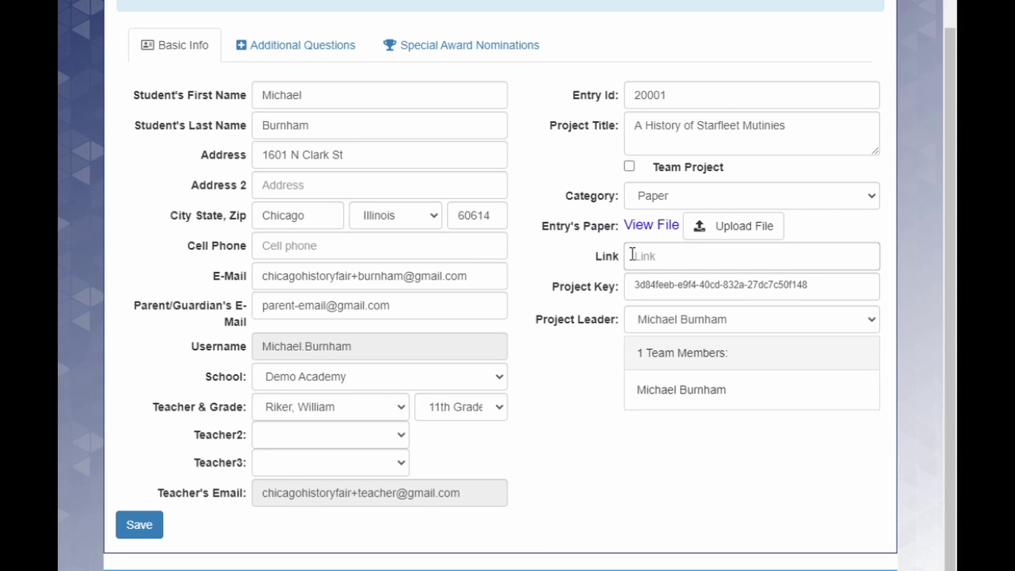
pyautogui.click(573, 256)
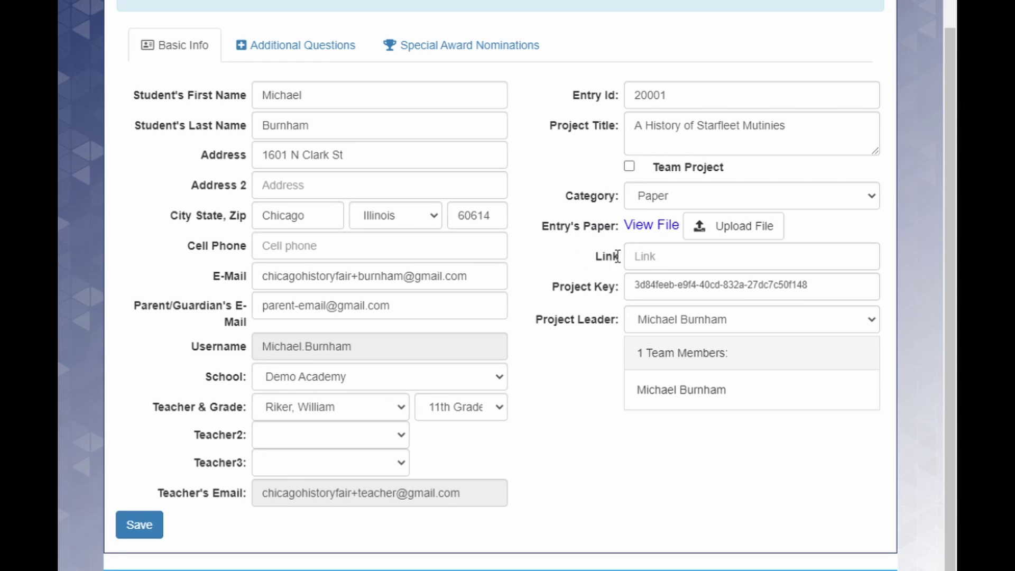